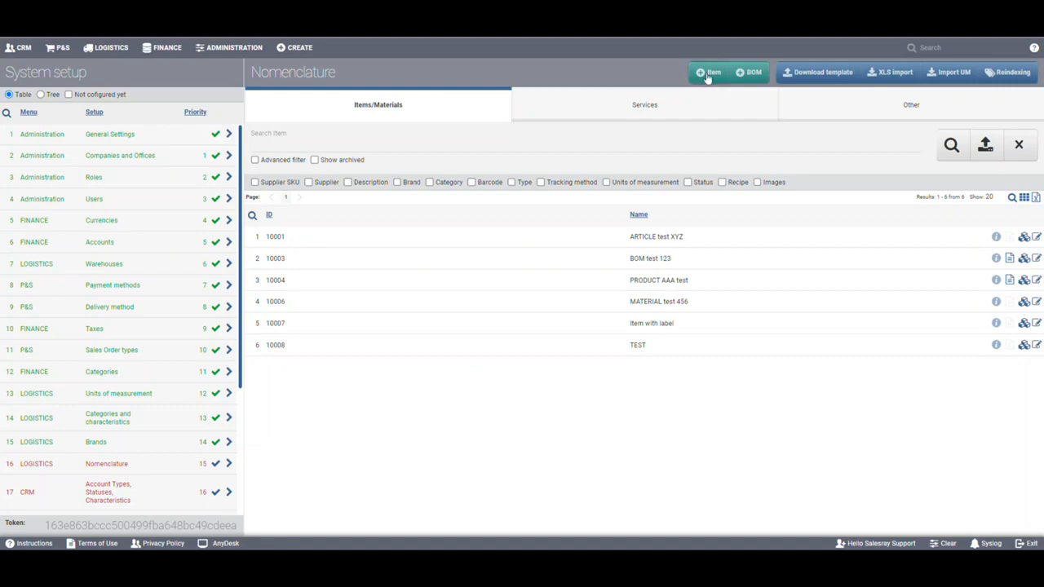
Start a new nomenclature entry and choose Item as its type.
click(708, 75)
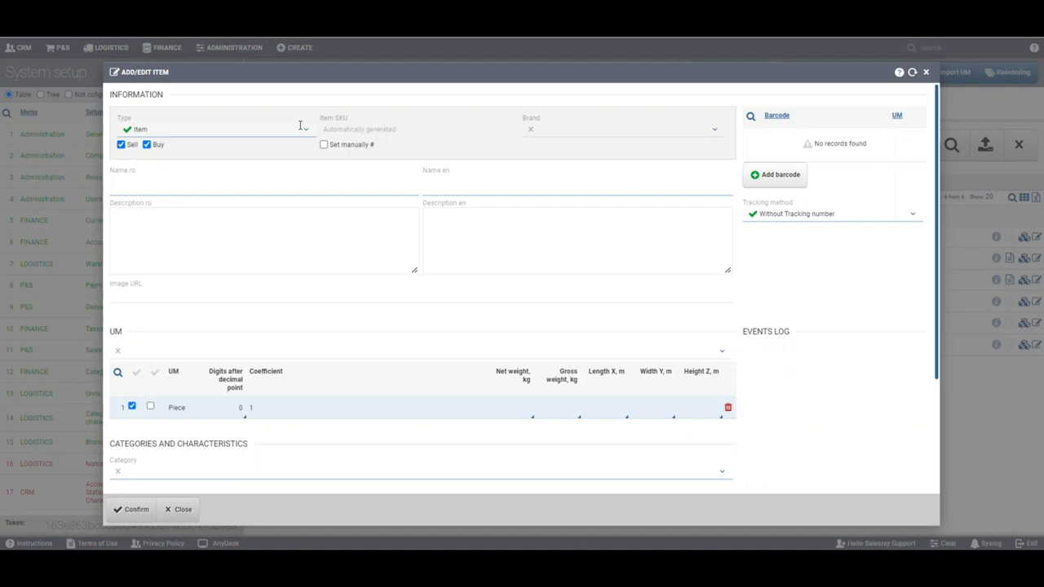
click(279, 129)
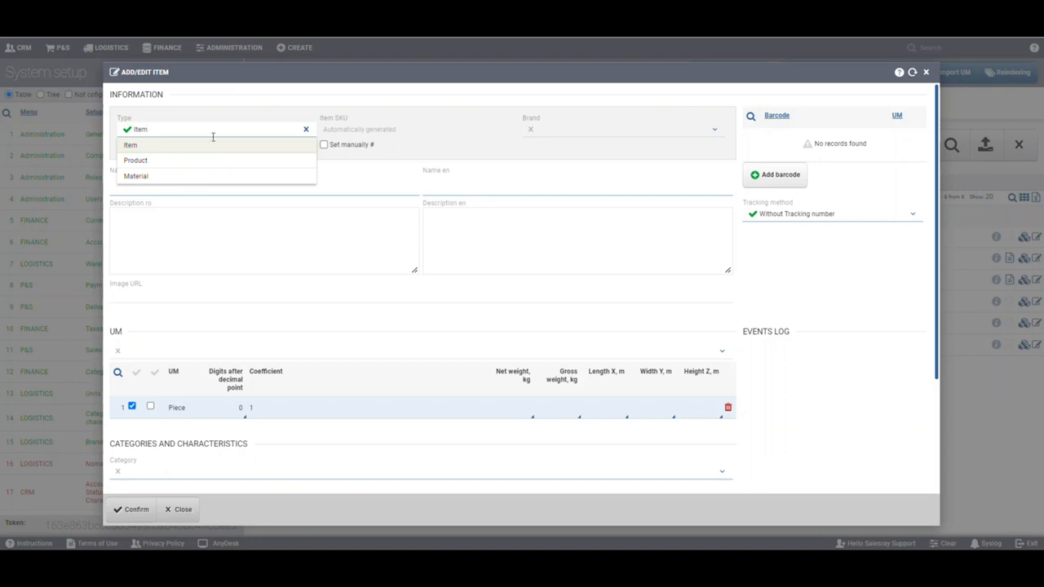
click(213, 145)
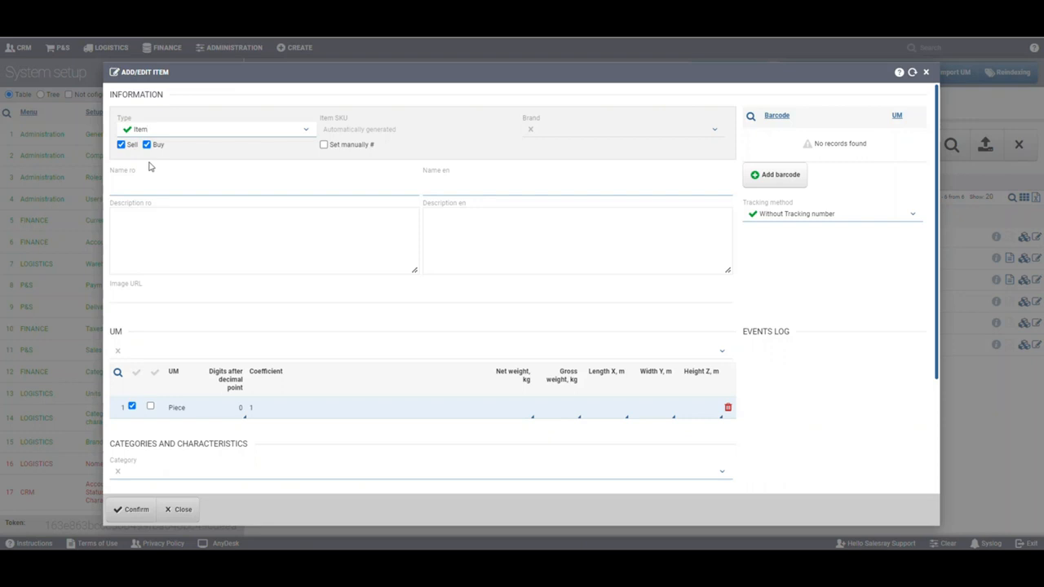
Keep the SKU automatically generated, select the brand Philips, and enter TEST2 as both the Romanian and English names.
click(347, 150)
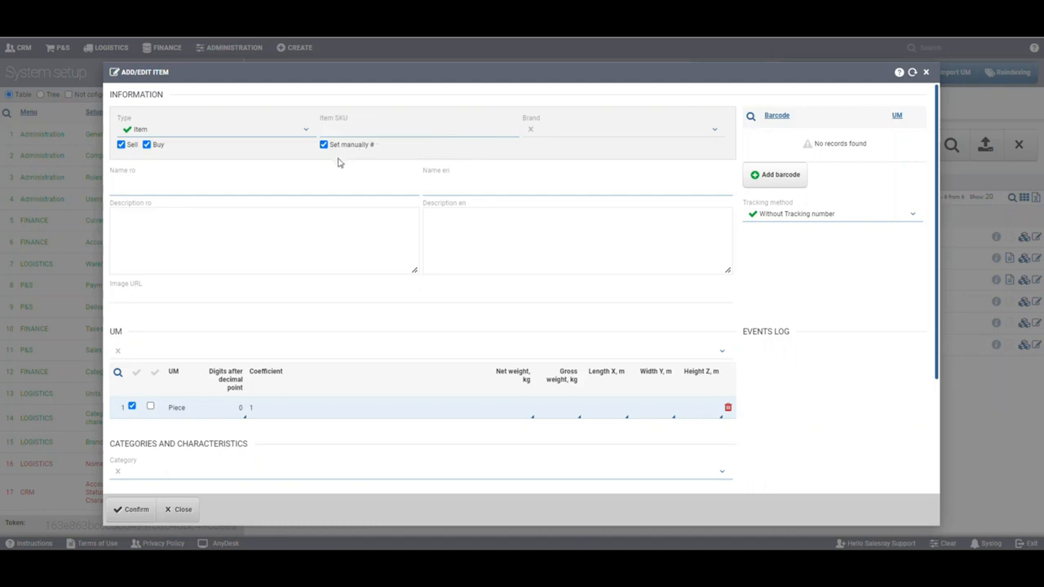
click(346, 150)
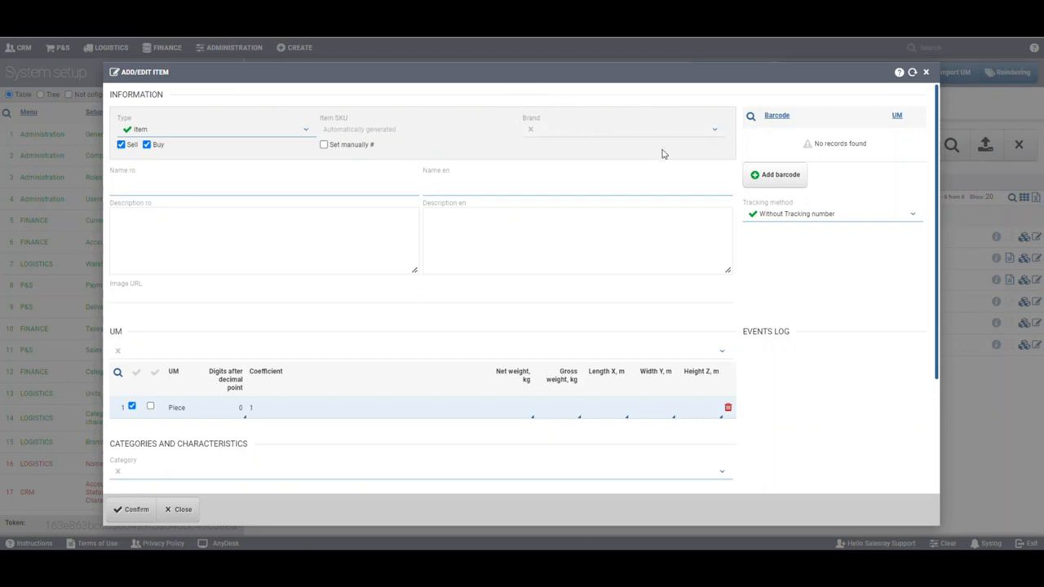
click(610, 125)
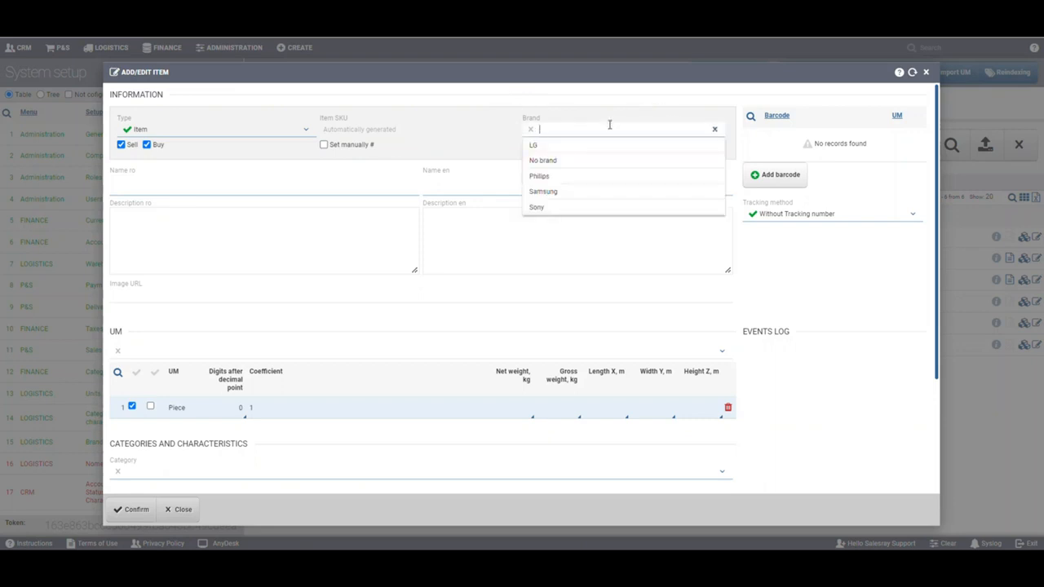
click(558, 175)
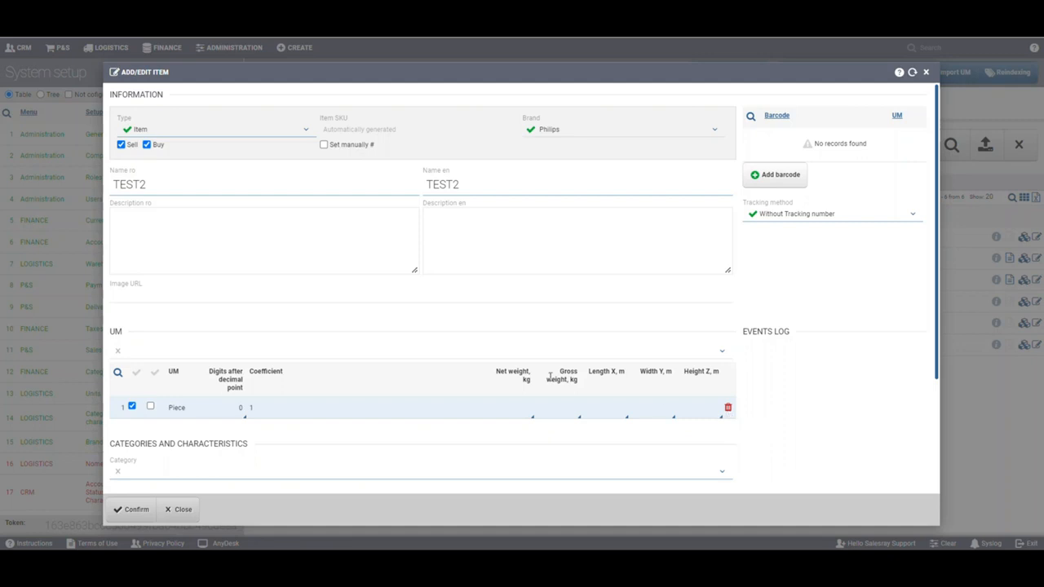
Add Pack as a second unit of measurement and tick the second checkbox in its row.
click(328, 351)
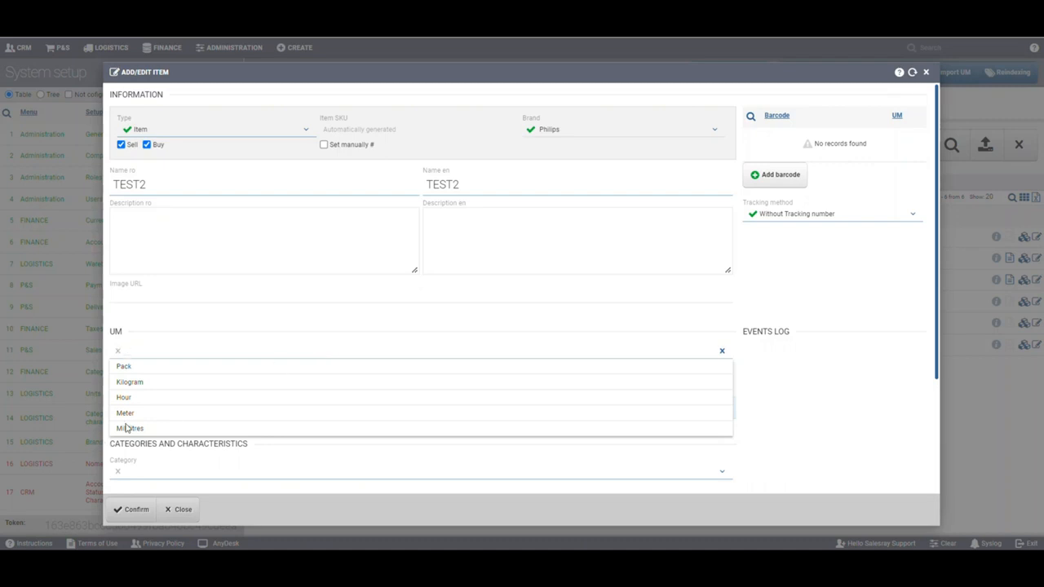
click(153, 368)
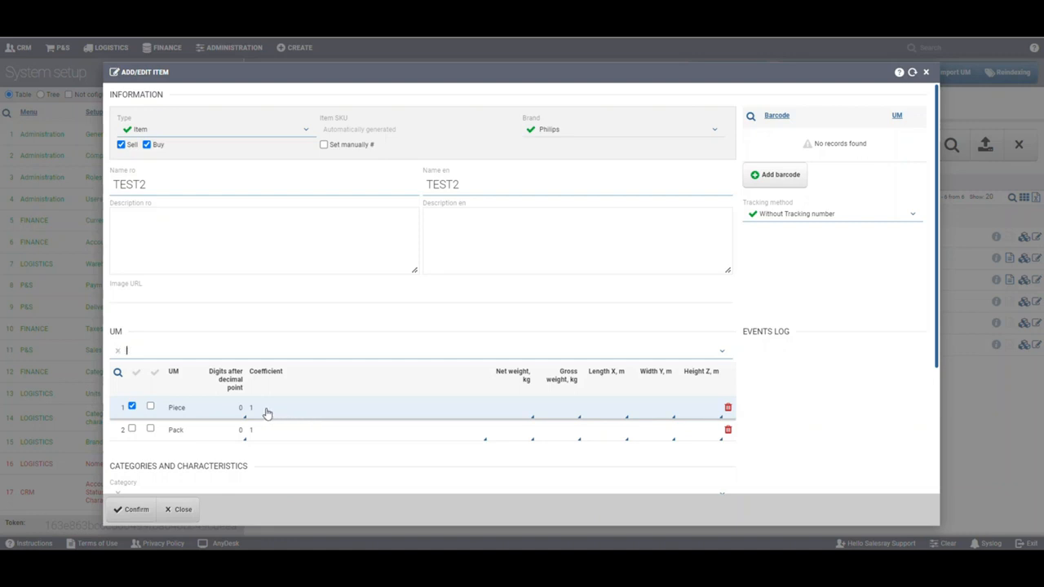
click(151, 431)
click(593, 101)
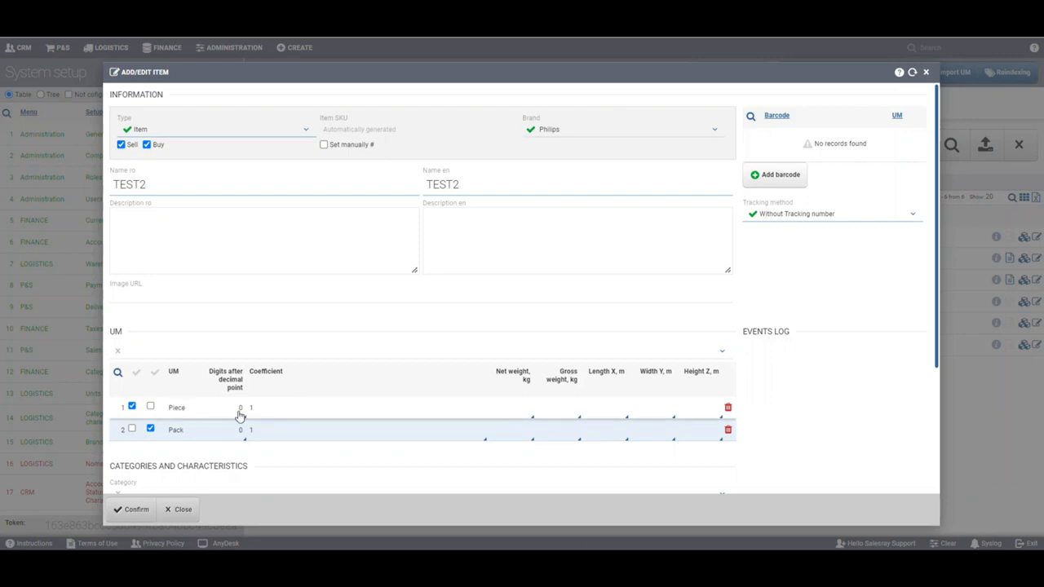
Set the Pack unit's coefficient to 20, leaving the Piece unit's digits after decimal point as they are.
click(312, 436)
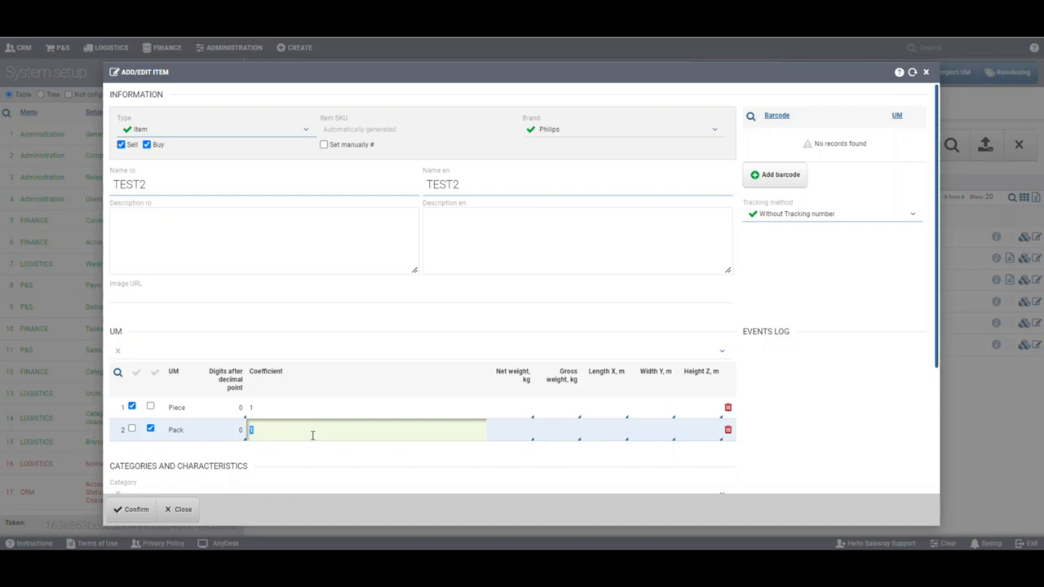
text(20)
click(309, 462)
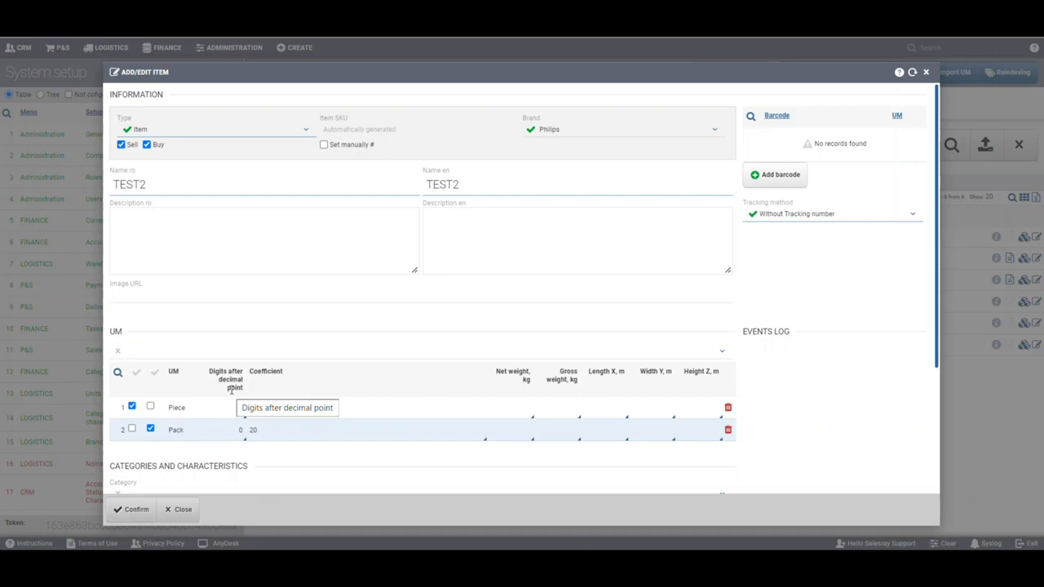
click(224, 414)
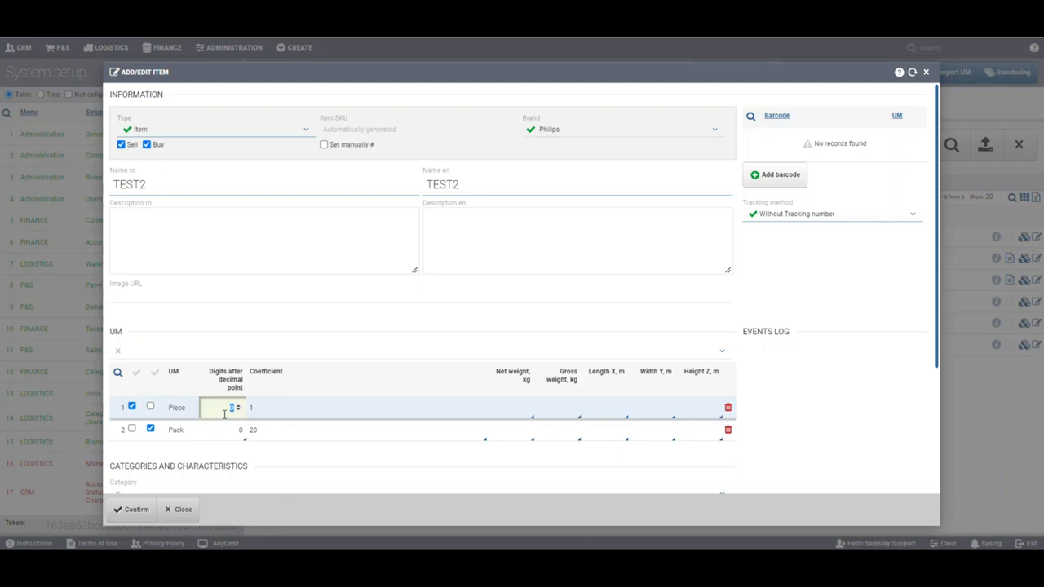
click(265, 472)
Assign the item to the Test category under Accessories.
scroll(699, 403, down, 2)
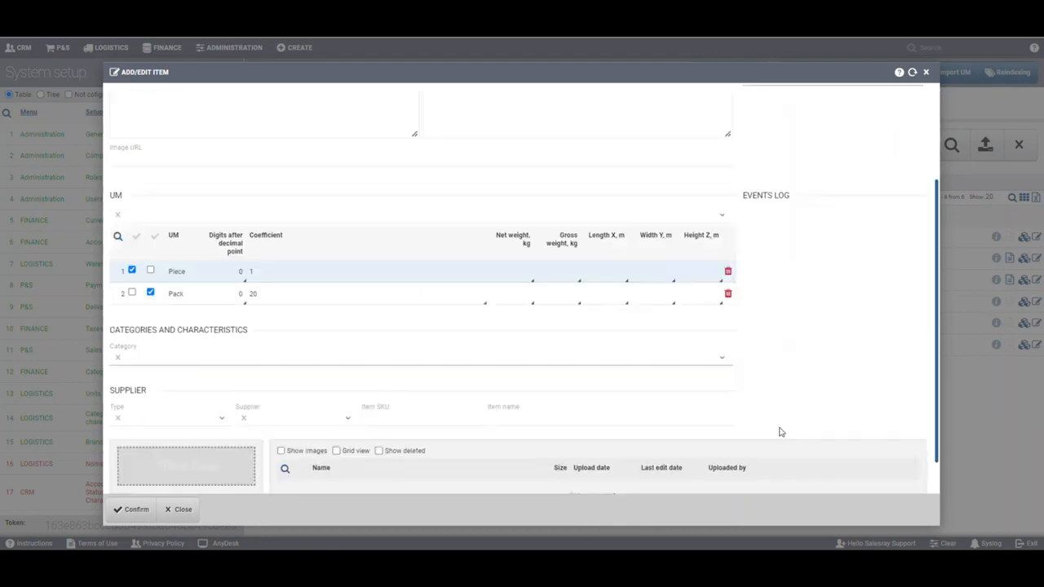
click(258, 359)
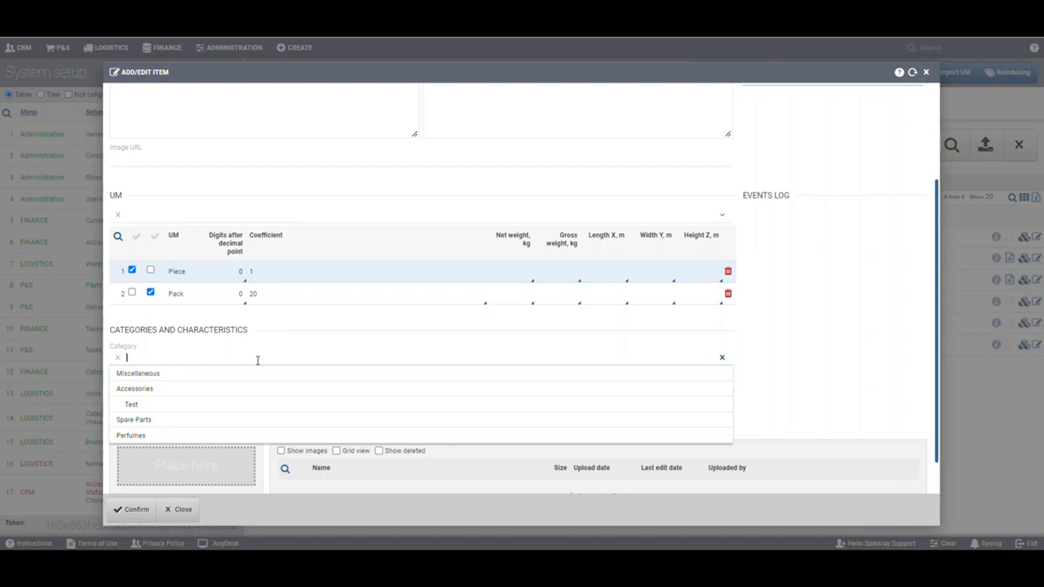
click(134, 404)
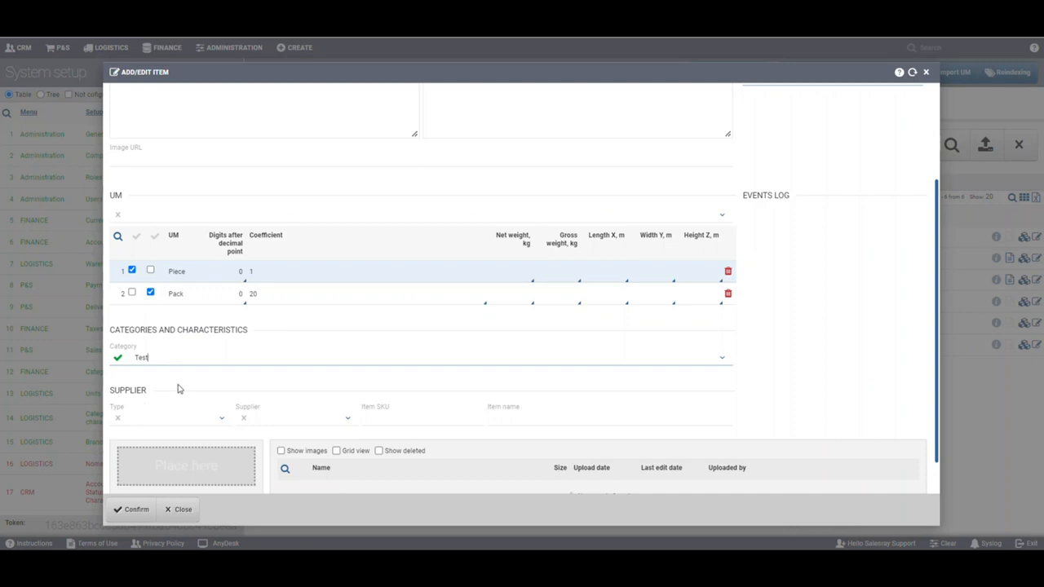
Set the supplier type to Supplier, leaving the supplier itself unselected.
scroll(163, 354, down, 1)
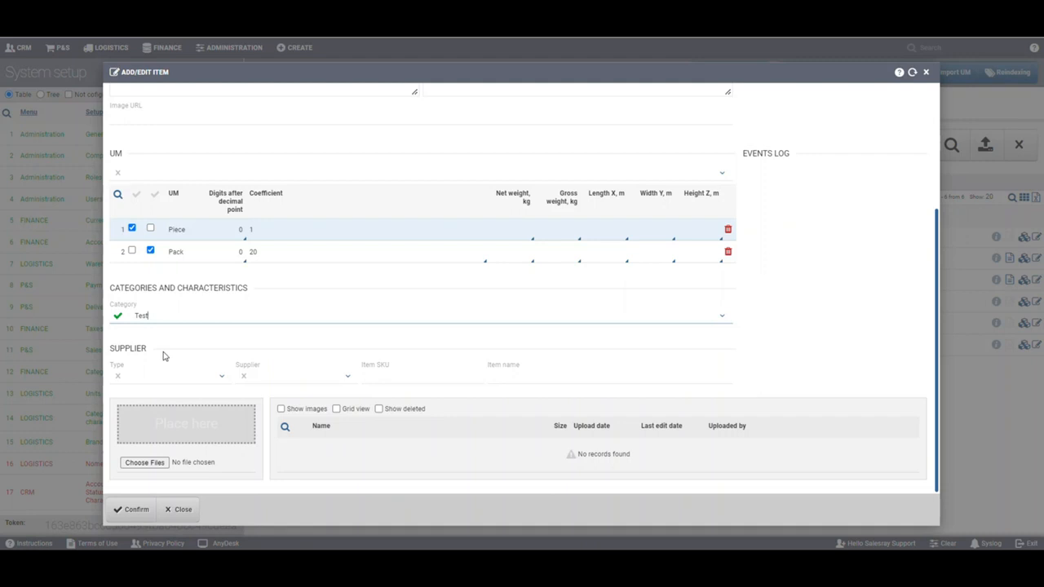
click(145, 375)
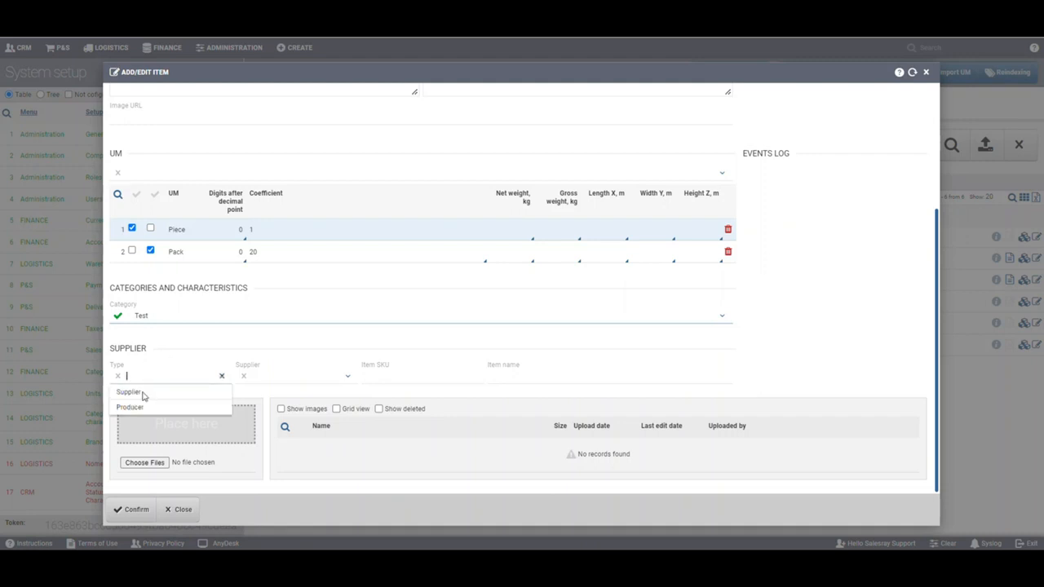
click(130, 392)
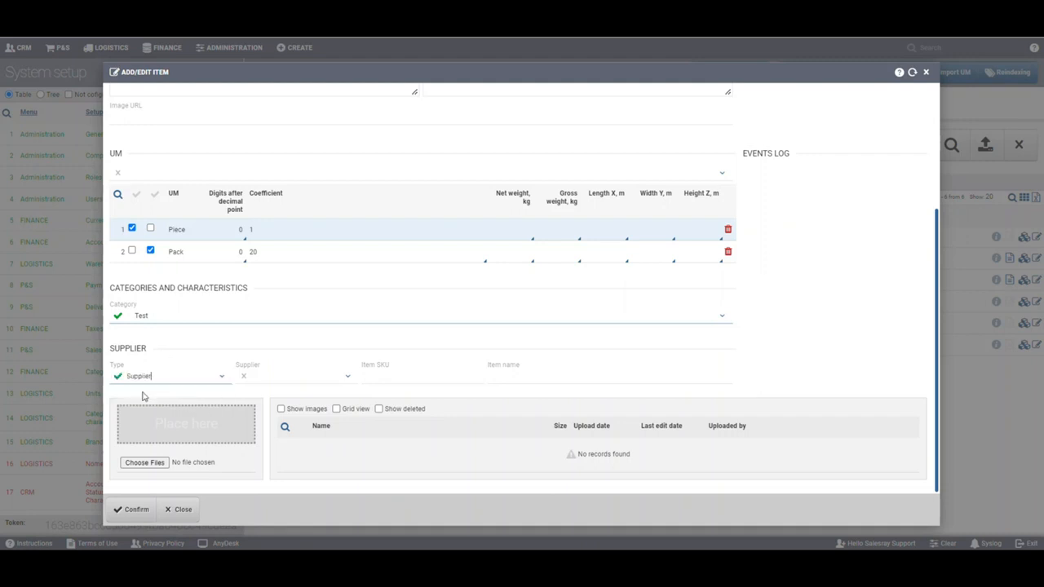
click(320, 379)
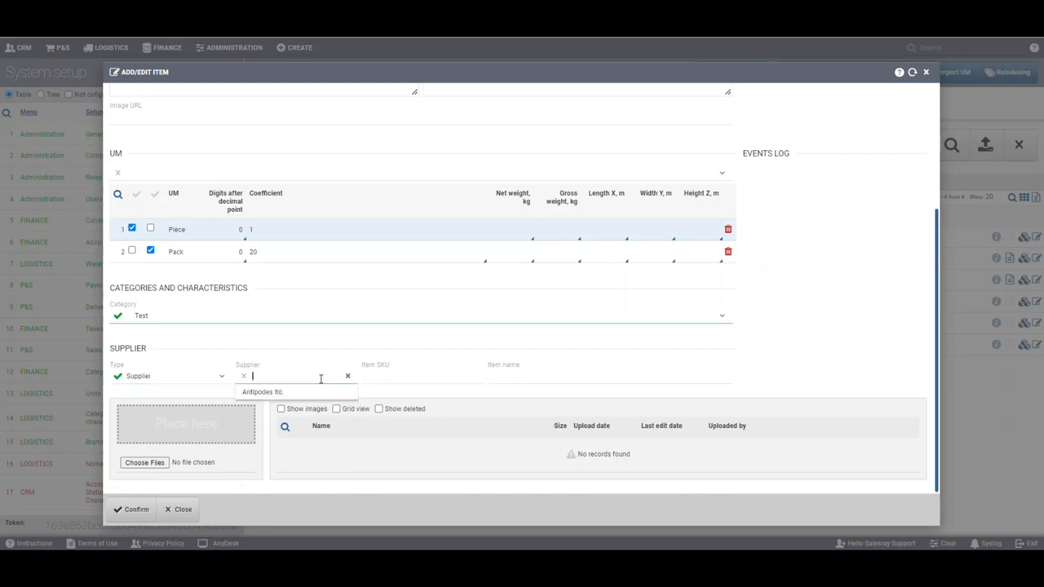
click(331, 343)
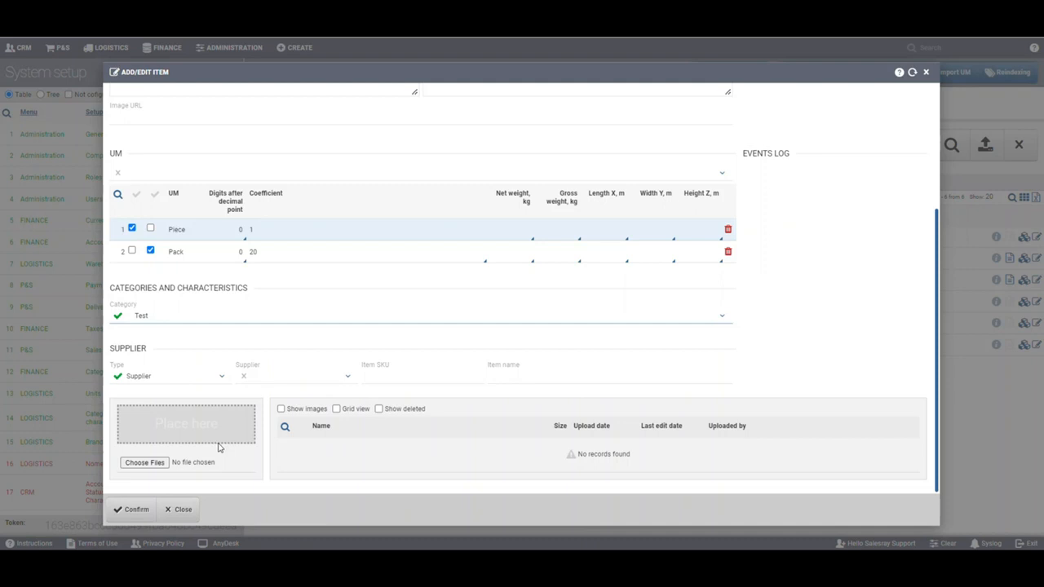
Add four empty barcode rows to the item.
scroll(829, 367, up, 3)
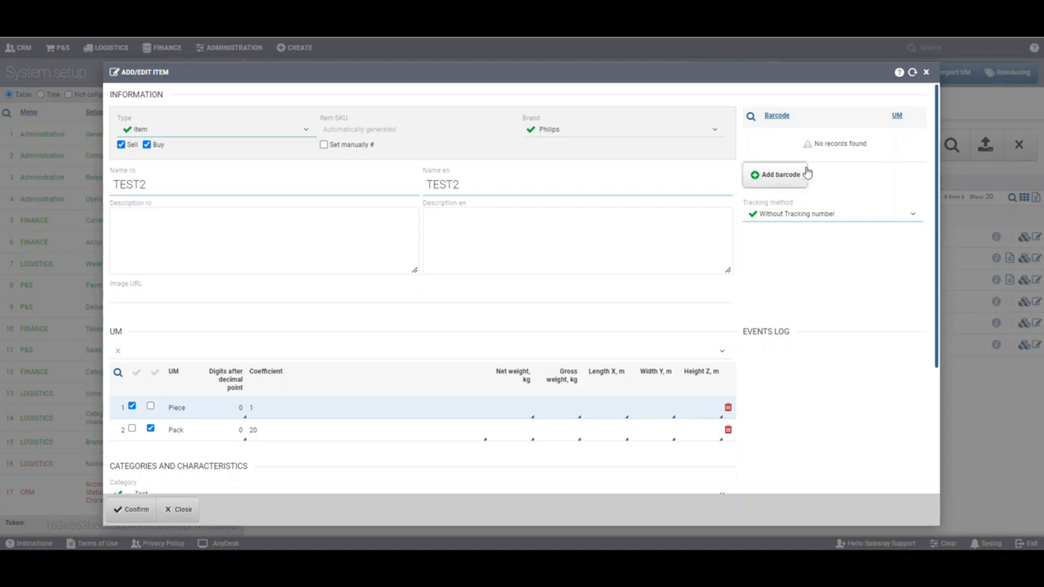
click(784, 182)
click(788, 163)
click(788, 186)
click(789, 205)
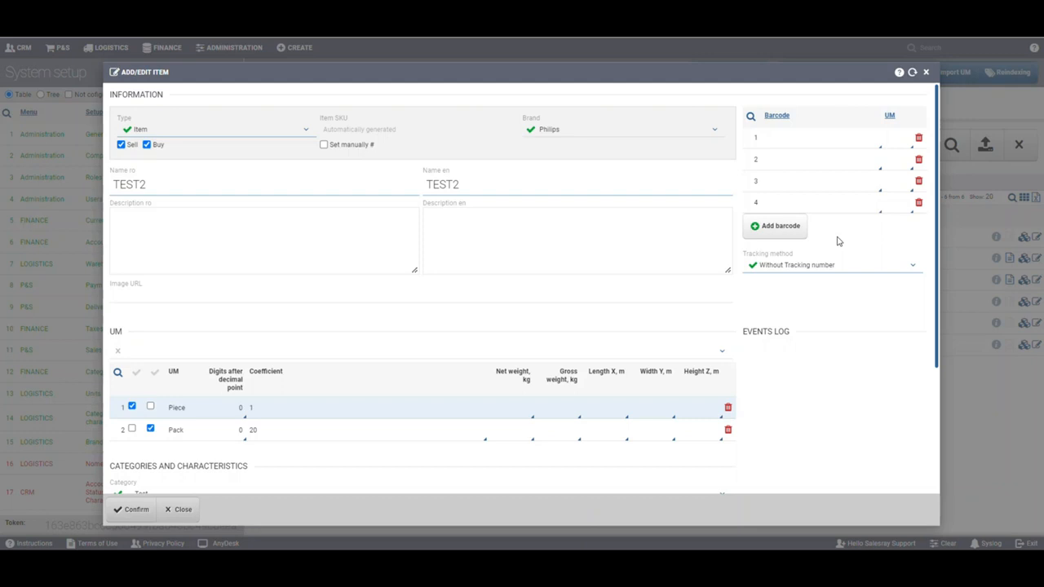
Check the tracking method choices, keep Without Tracking number, and save the new item.
scroll(840, 237, down, 3)
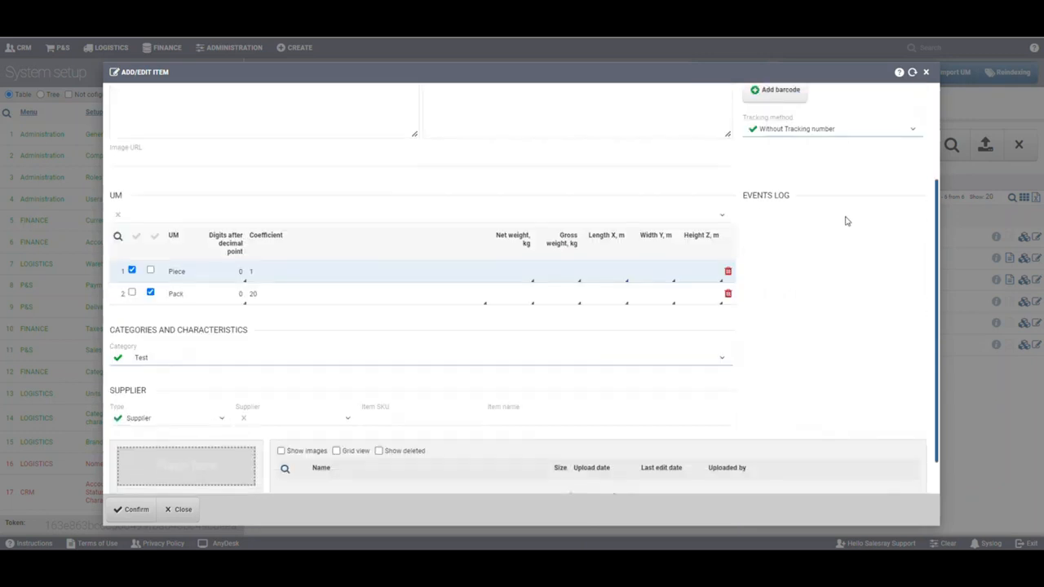
scroll(857, 212, up, 2)
click(864, 202)
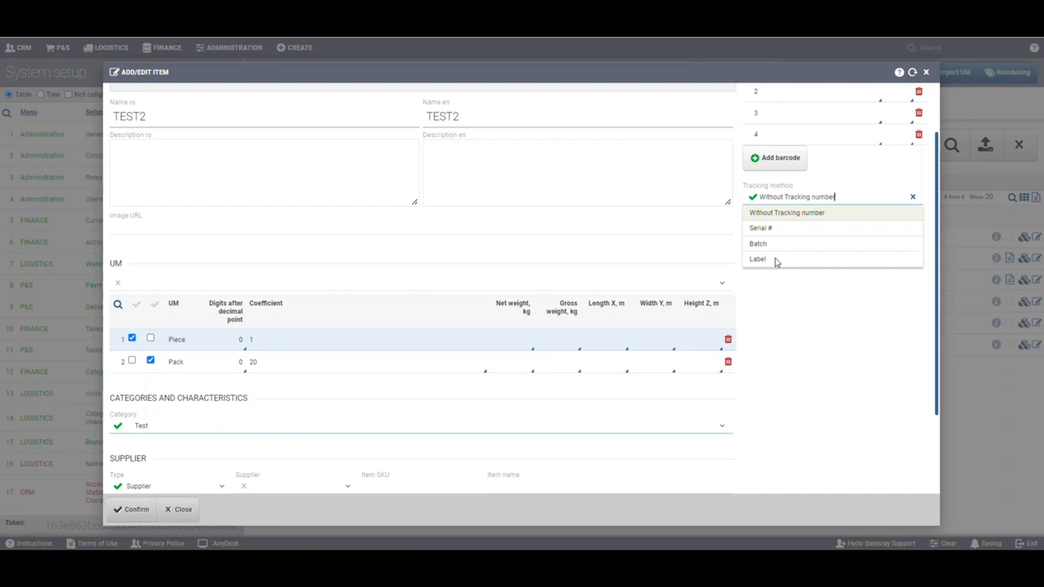
click(796, 275)
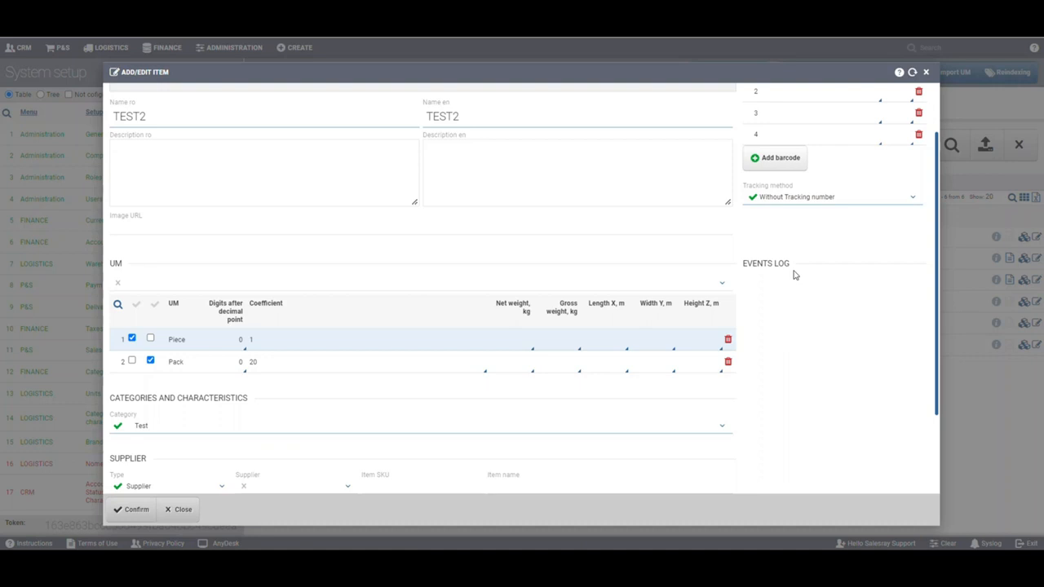
scroll(400, 343, down, 3)
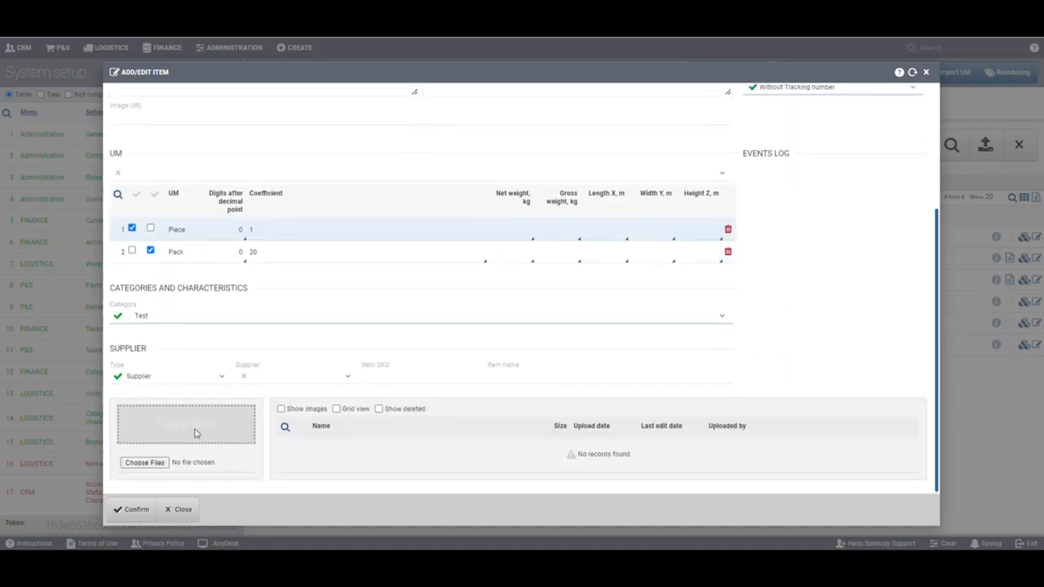
click(136, 511)
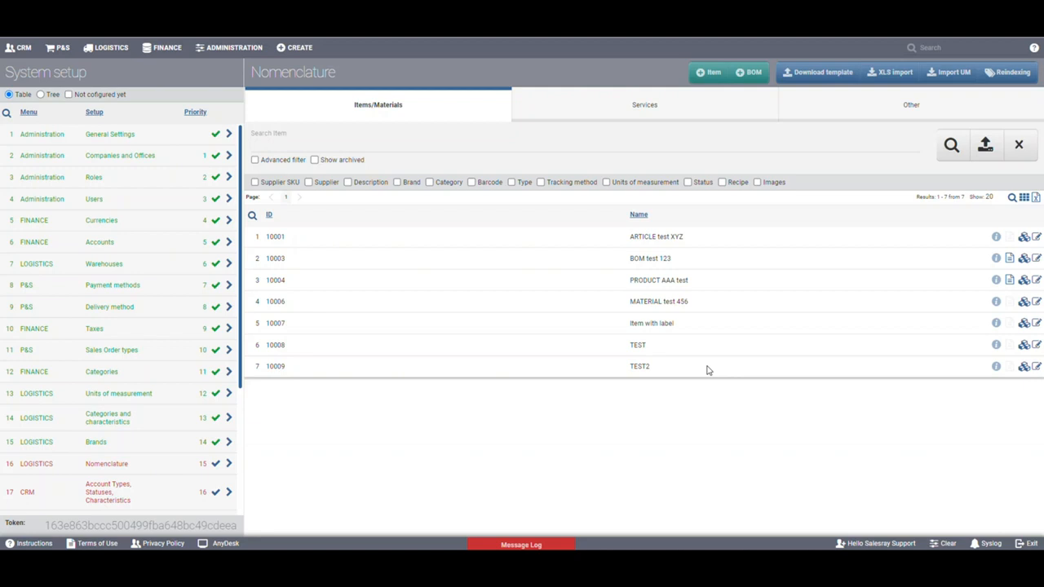
Start another new nomenclature item and open its list of types.
click(707, 75)
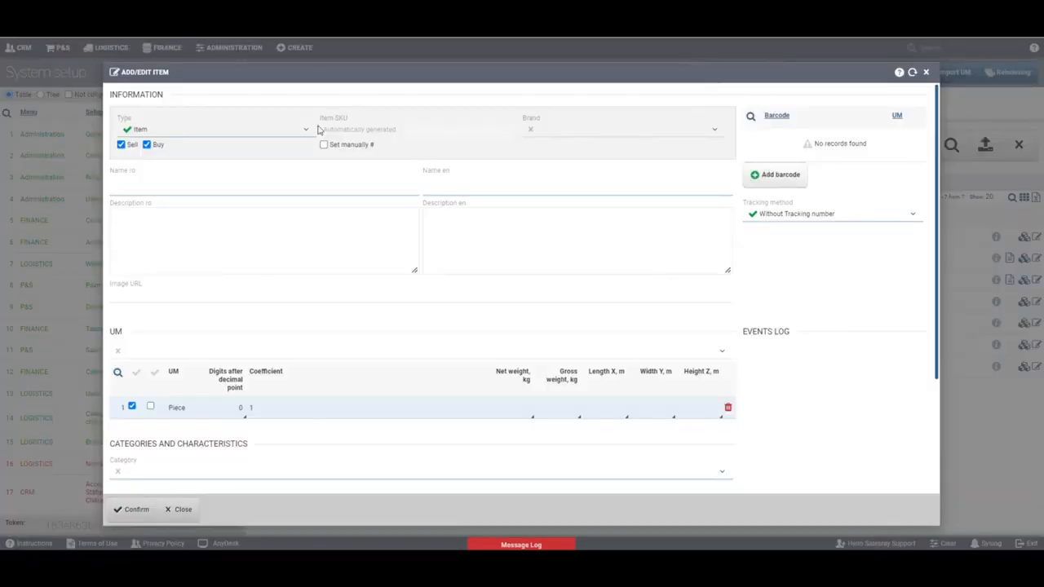
click(292, 132)
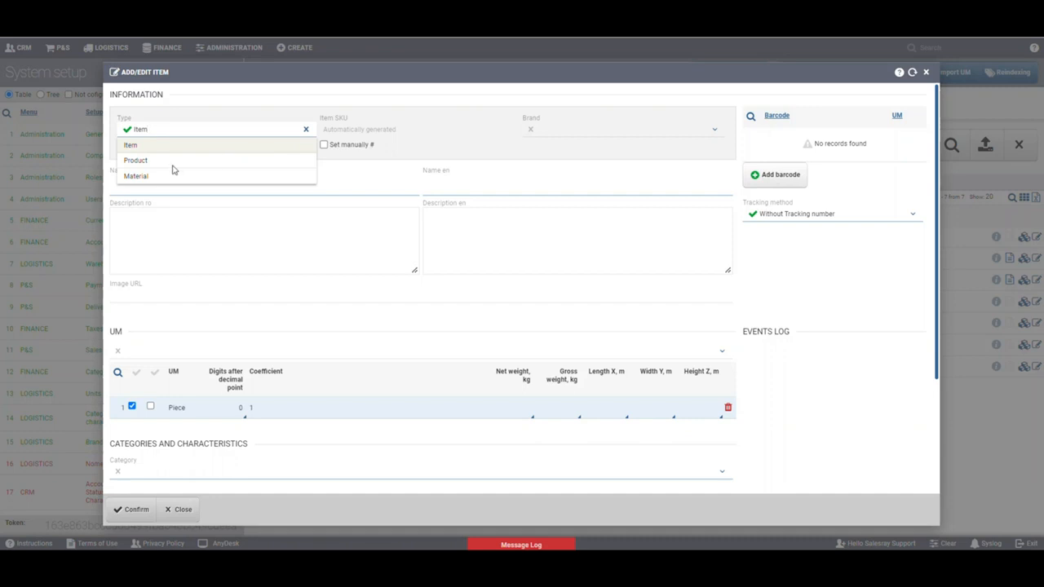